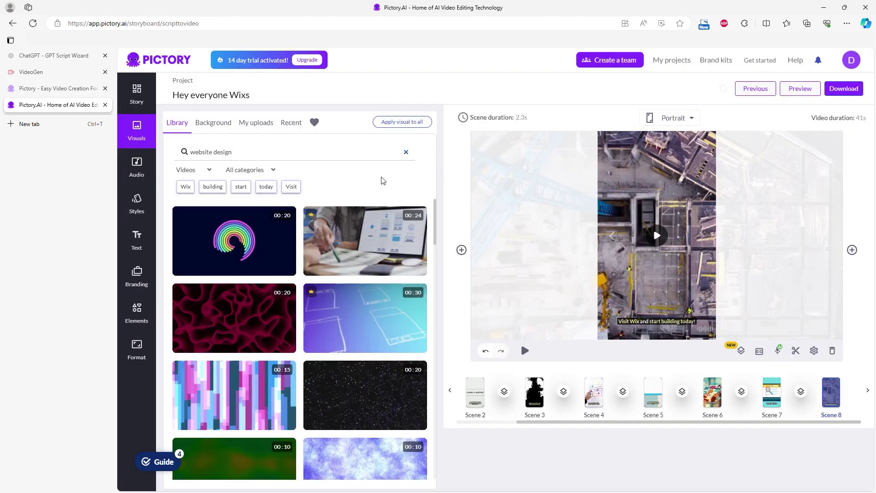
Preview the website-design stock clip thumbnails in the Visuals library.
mouse_move(368, 243)
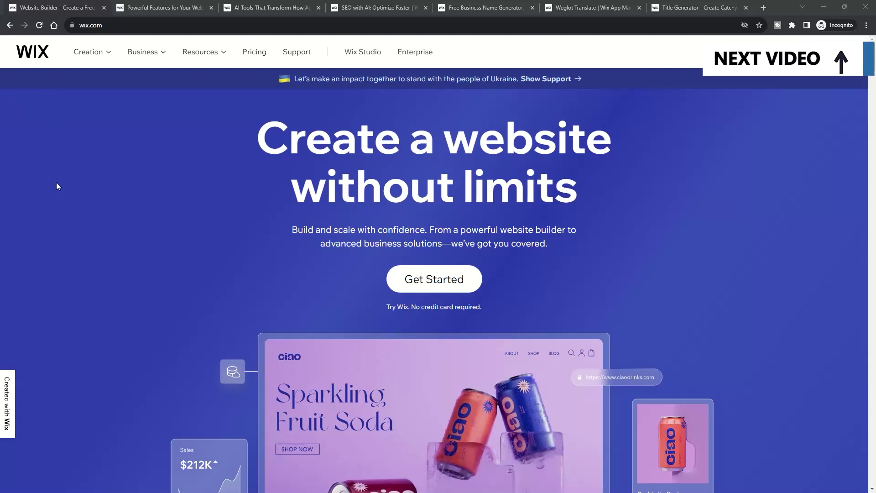
Switch to the Wix Powerful Features page and scroll down through it.
key("ctrl+Tab")
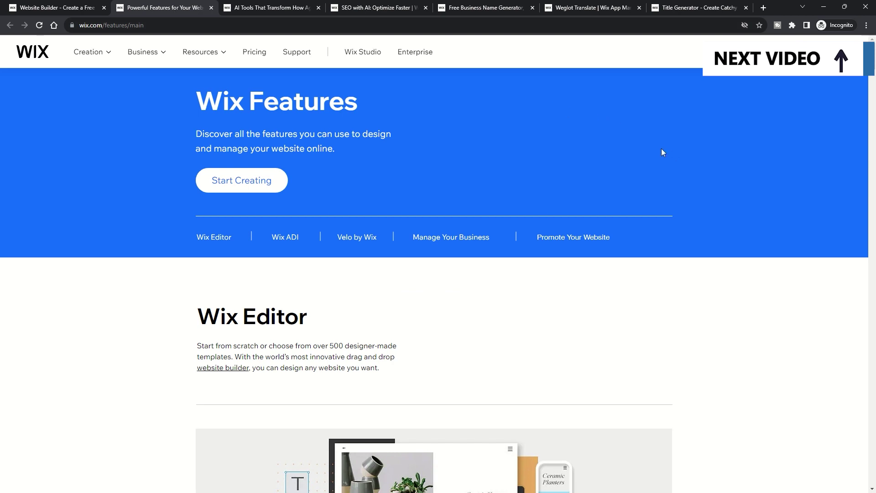
scroll(697, 151, "down", 4)
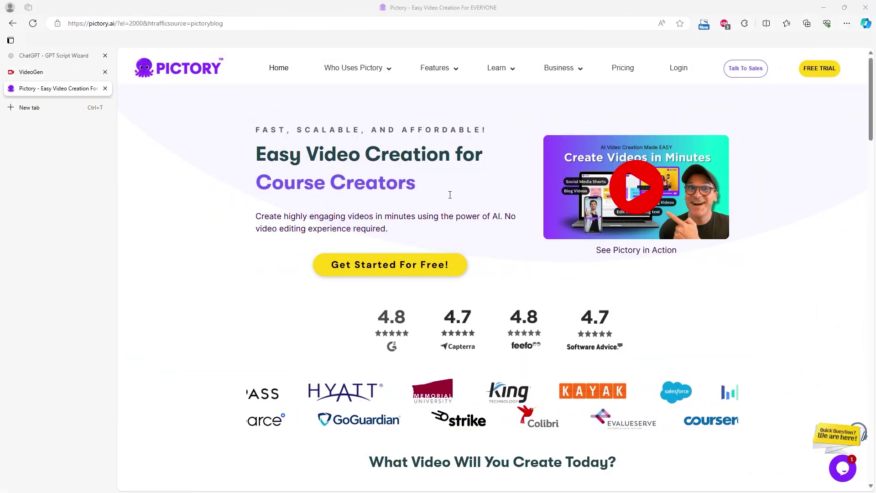
Start a free Pictory trial by signing up with a Google account.
left_click(423, 265)
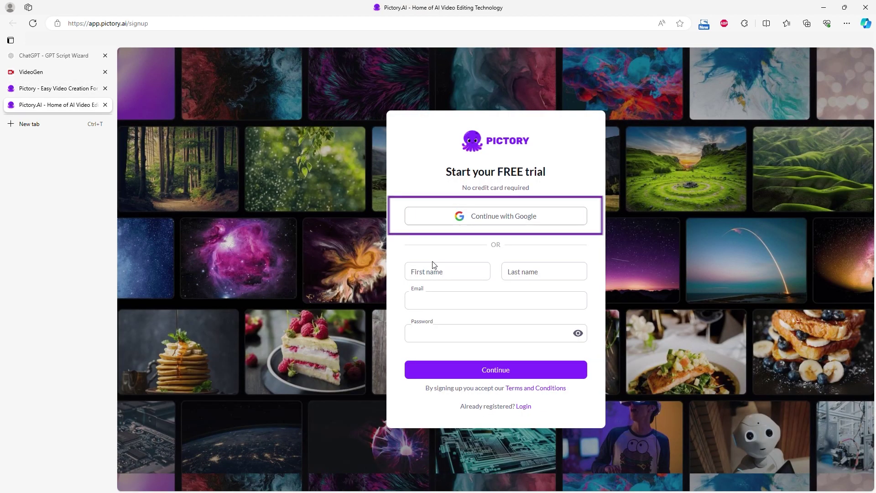
left_click(503, 217)
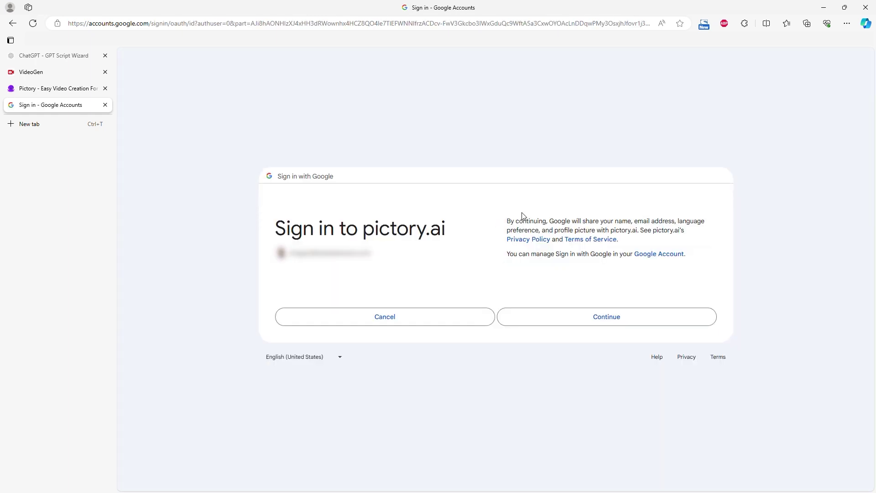
left_click(562, 314)
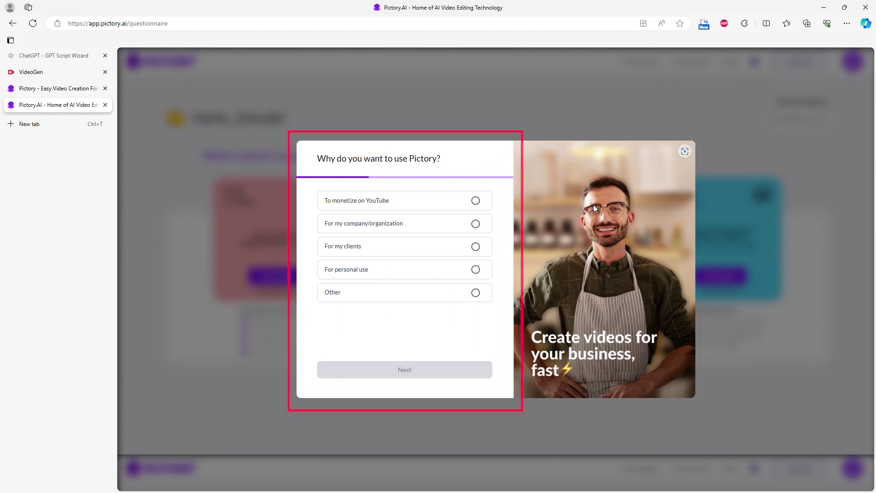
Answer that Pictory is for a company/organization and the role is Sales.
left_click(393, 223)
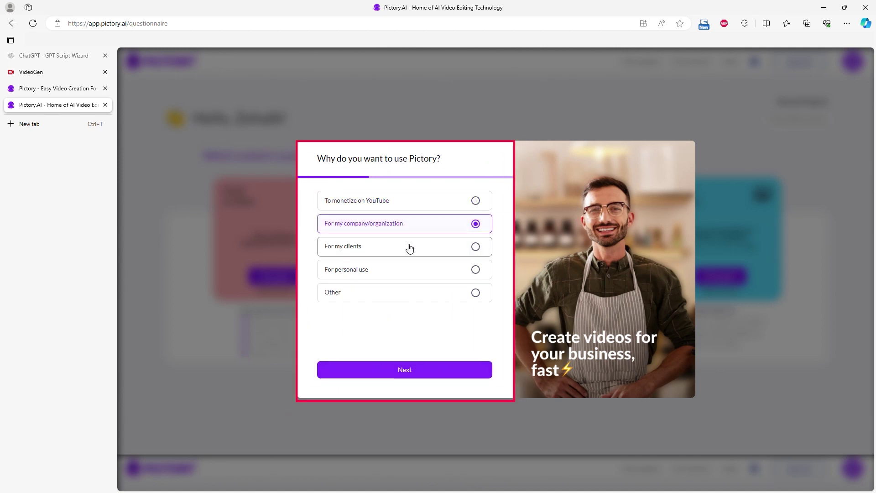
left_click(401, 370)
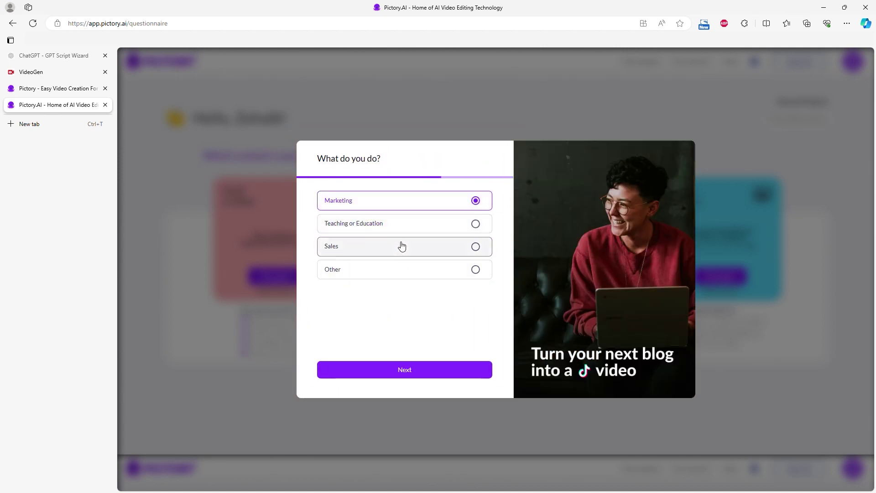
left_click(402, 247)
left_click(396, 368)
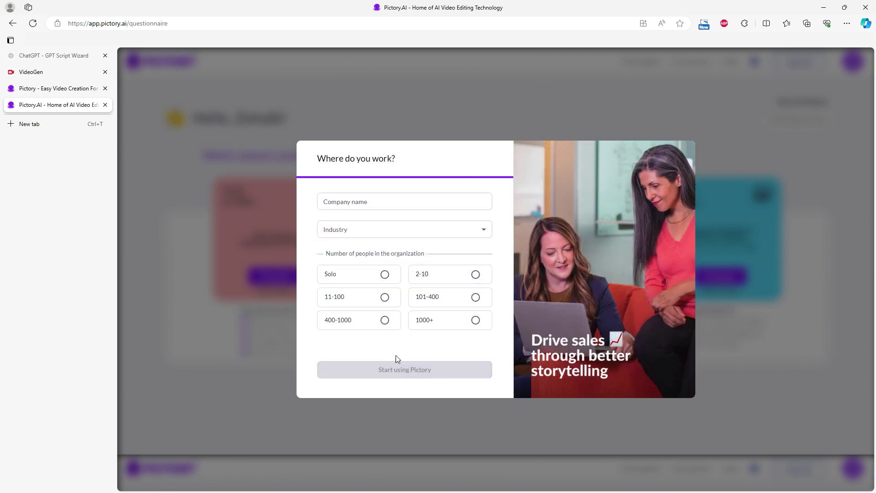
Enter company WebsitePlanet, industry Media and Publishing, size 2-10, and finish onboarding.
left_click(361, 201)
type("WebsitePla")
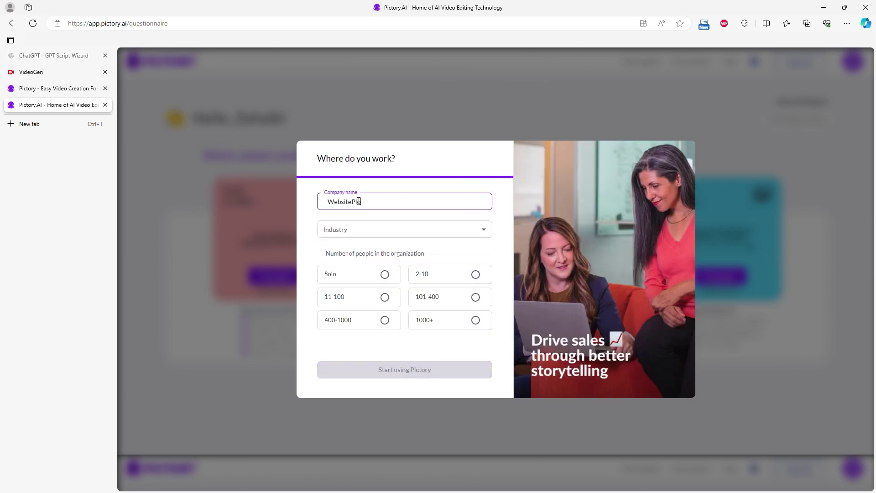
type("net")
left_click(392, 232)
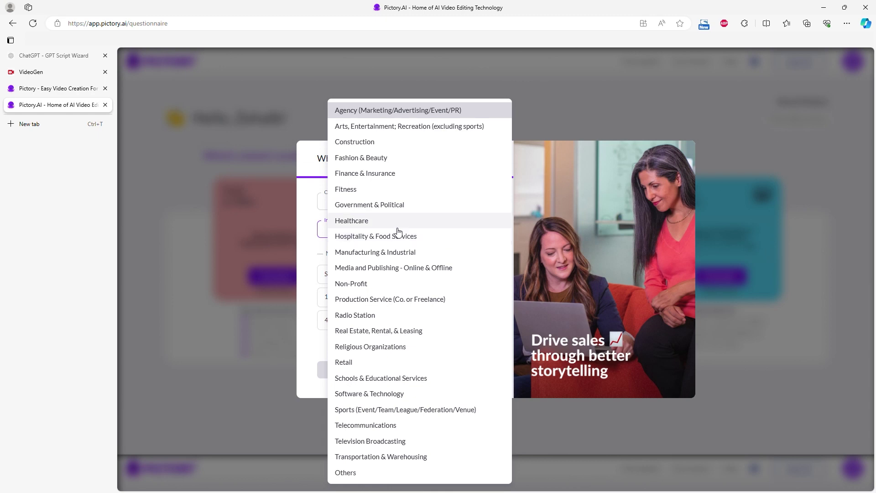
left_click(391, 267)
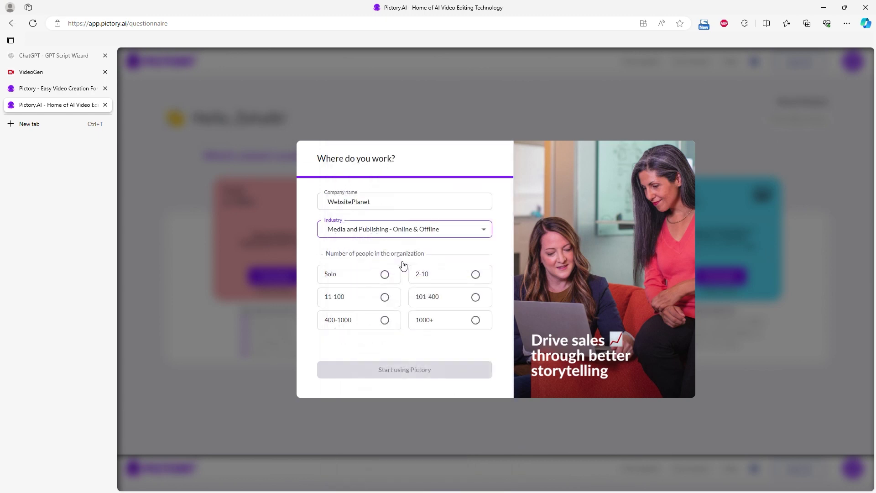
left_click(430, 274)
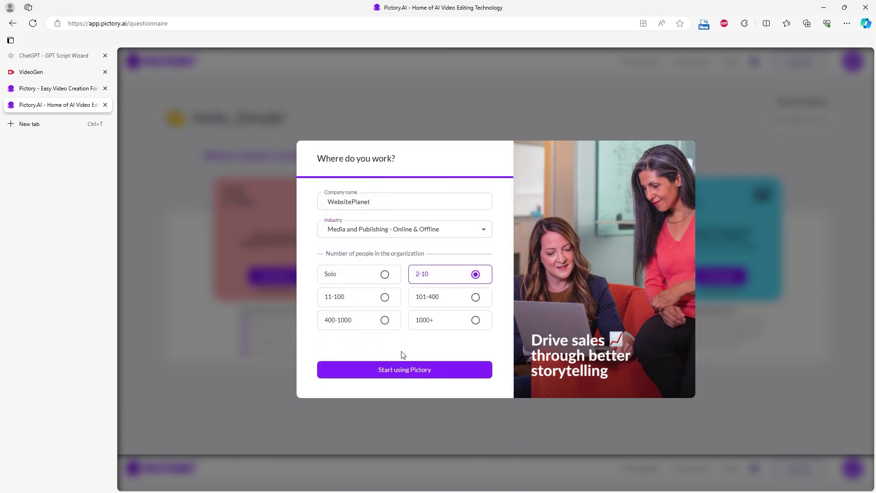
left_click(401, 373)
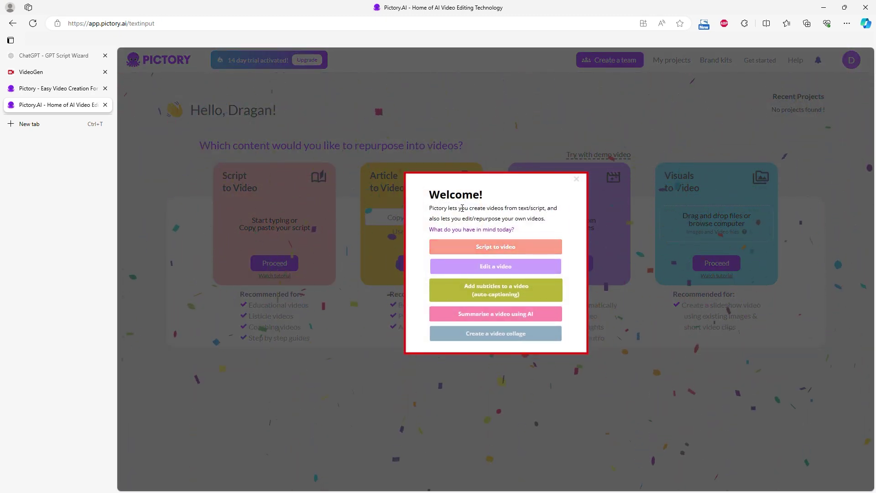
Choose to make a video from a script via Script to Video.
left_click_drag(455, 208, 491, 219)
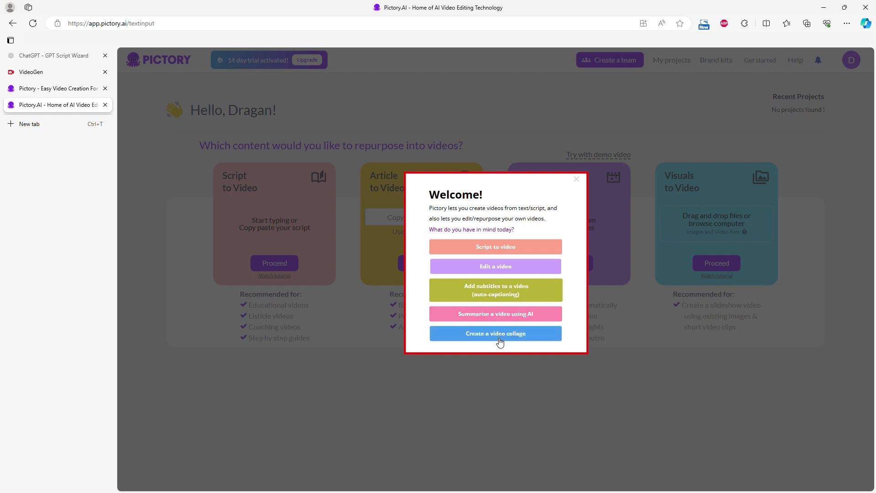
left_click(499, 249)
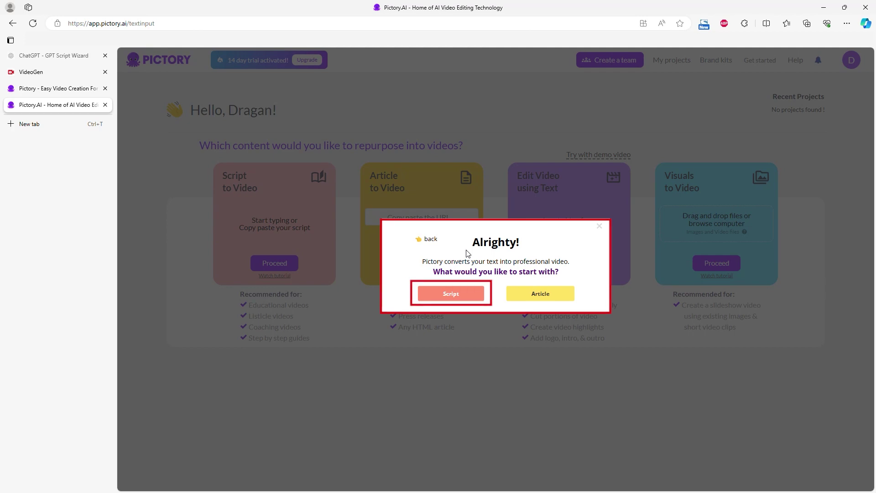
left_click(450, 295)
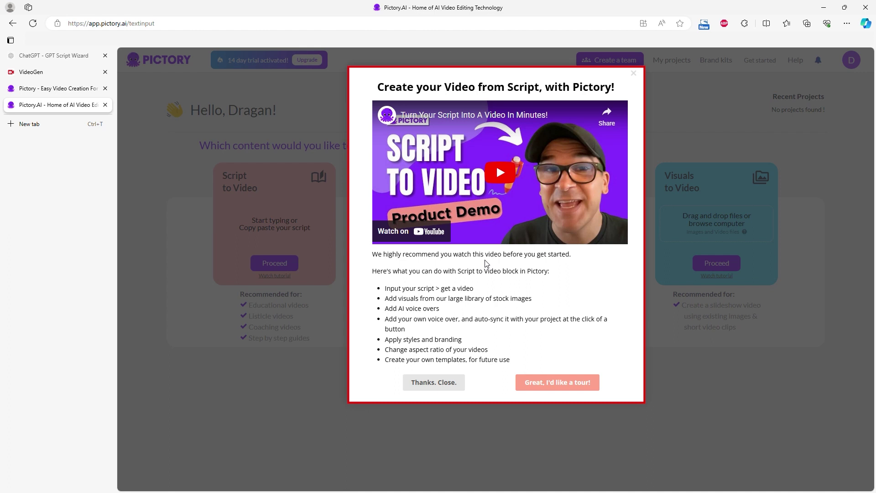
Watch the Script to Video tutorial, close it, and start a new project.
left_click(492, 171)
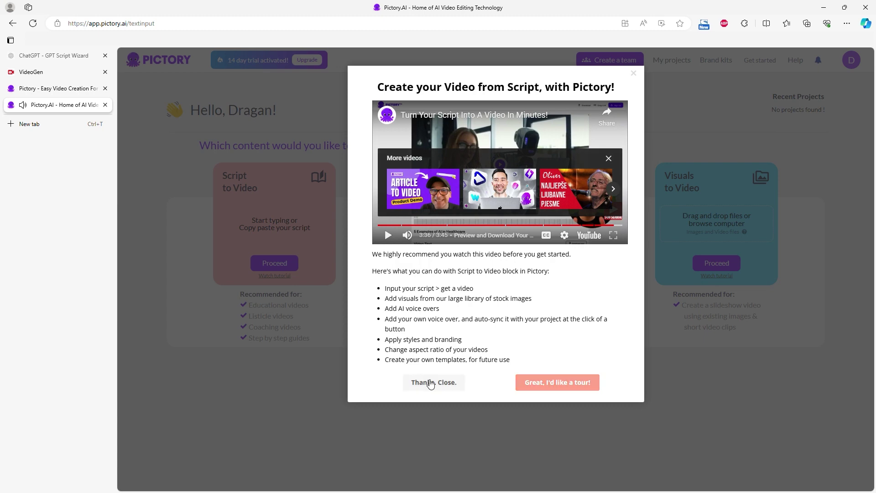
left_click(431, 384)
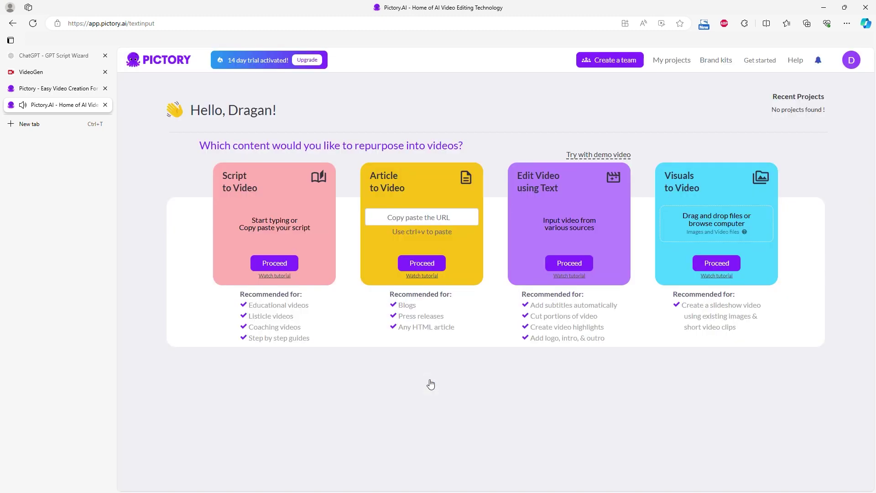
left_click(275, 264)
Paste the Wix promo script into the Script editor.
left_click(281, 262)
type("Hey everyone! Wix’s AI website builder is a game-changer. Just answer a few questions, and it creates a personalized site for you – no coding needed!  Wix’s drag-and-drop editor is super intuitive, making design a breeze. Plus, it offers a free plan to build a fully functional website at no cost.  With over 900 stunning templates, you’ll find the perfect design for any site. For online stores, Wix’s e-commerce tools make selling easy, with no sales commissions.  And don’t forget the SEO tools to boost your site’s visibility.  🔗 Visit Wix and start building today!")
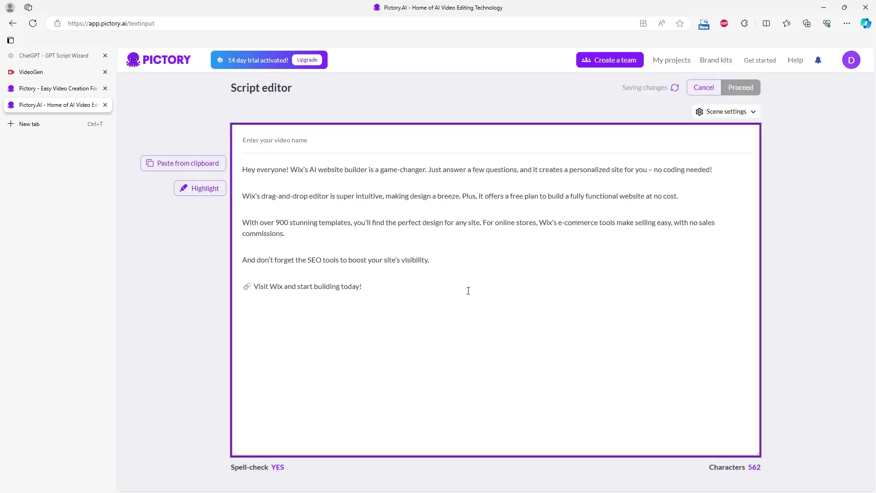
left_click(247, 286)
Set scenes to split on Both sentence and line breaks, then generate the storyboard.
left_click(751, 111)
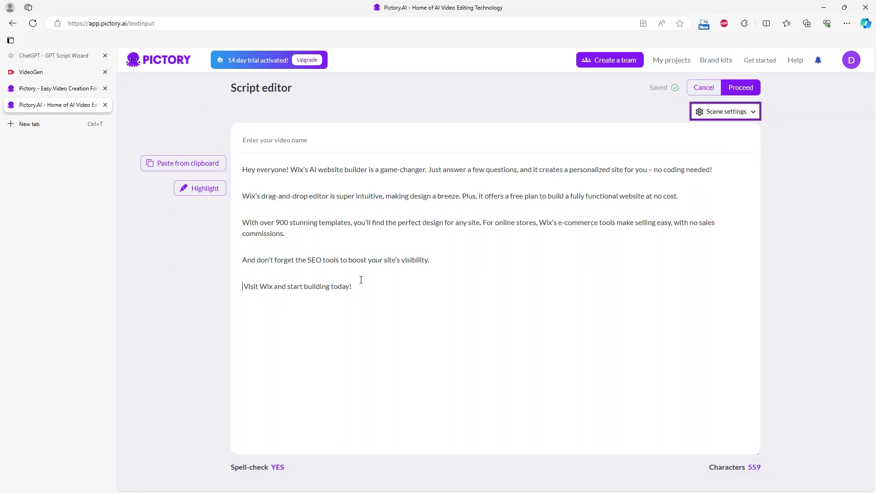
left_click(720, 117)
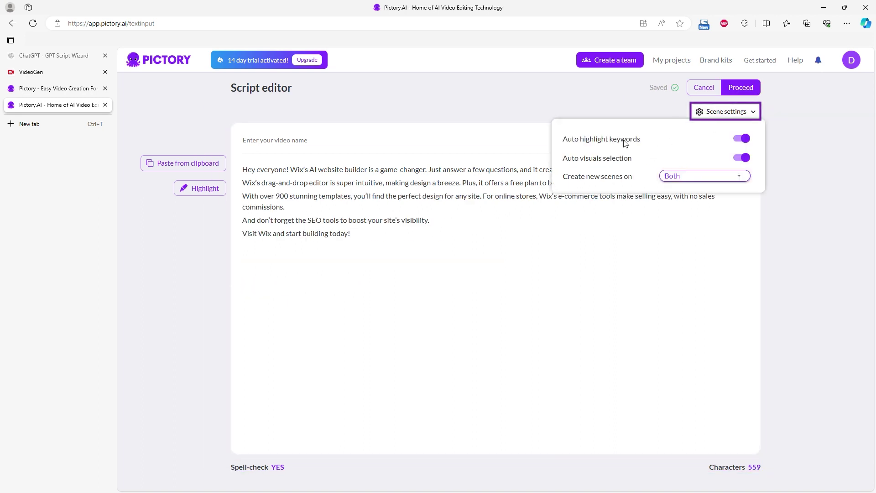
left_click(605, 182)
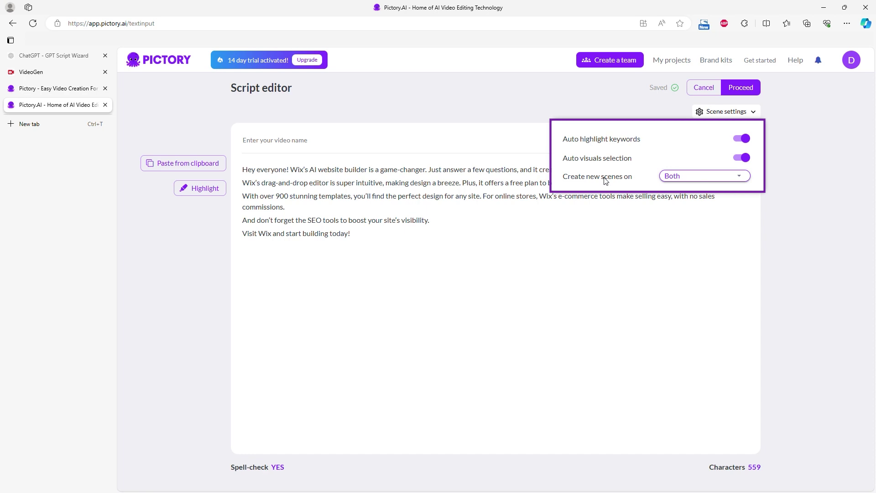
left_click(685, 180)
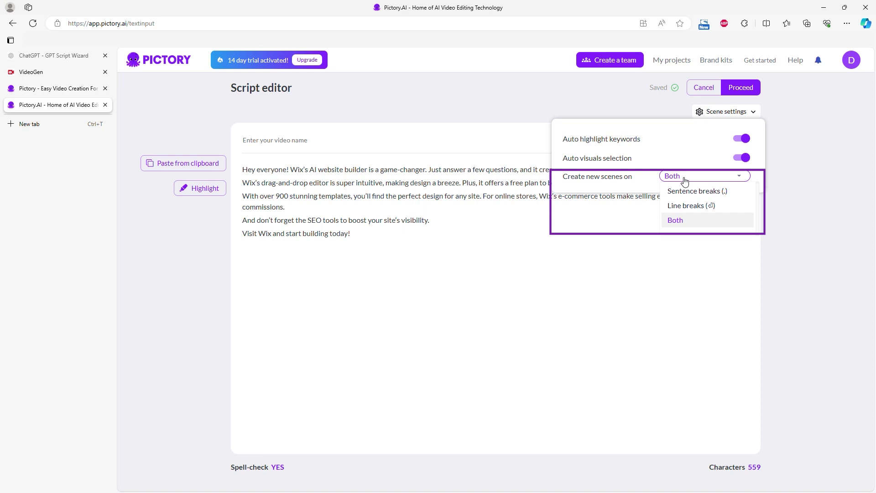
left_click(676, 220)
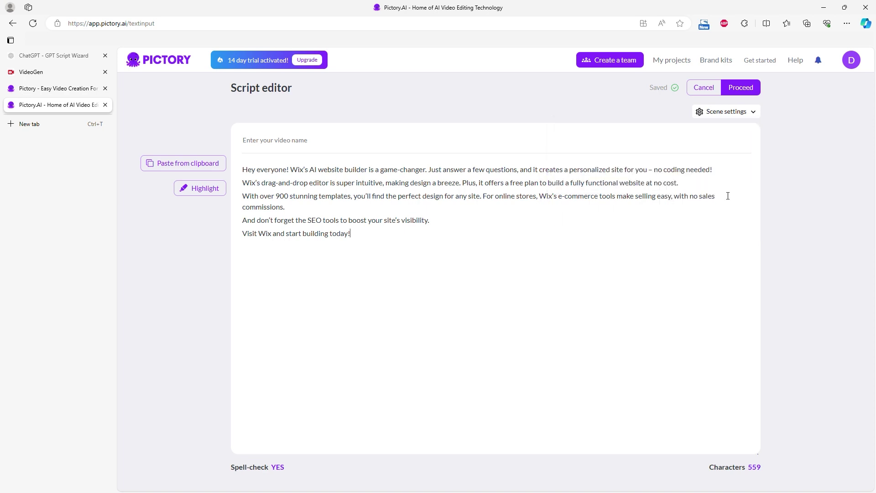
left_click(739, 87)
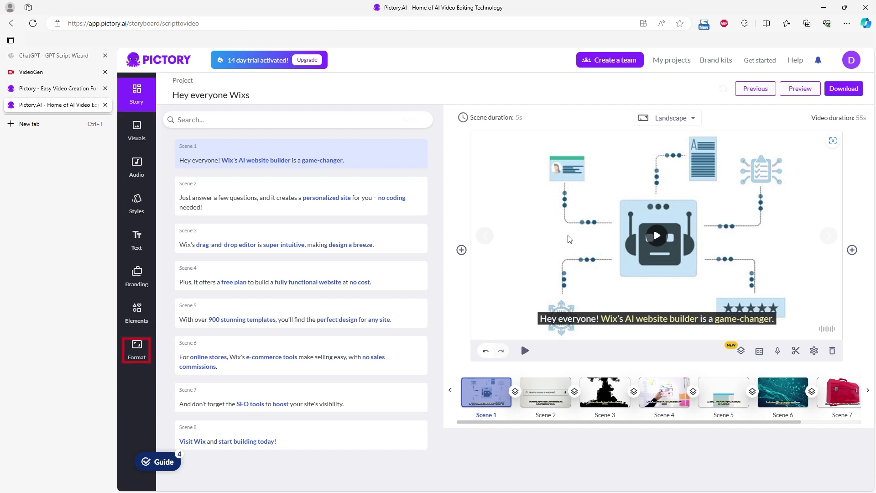
Switch the storyboard to 9:16 Portrait and enable 'Optimize generated video for size'.
left_click(146, 349)
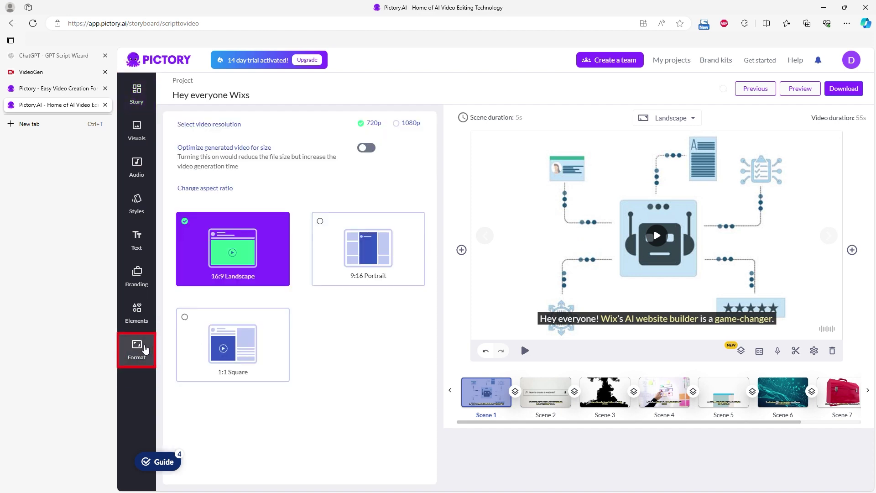
left_click(327, 224)
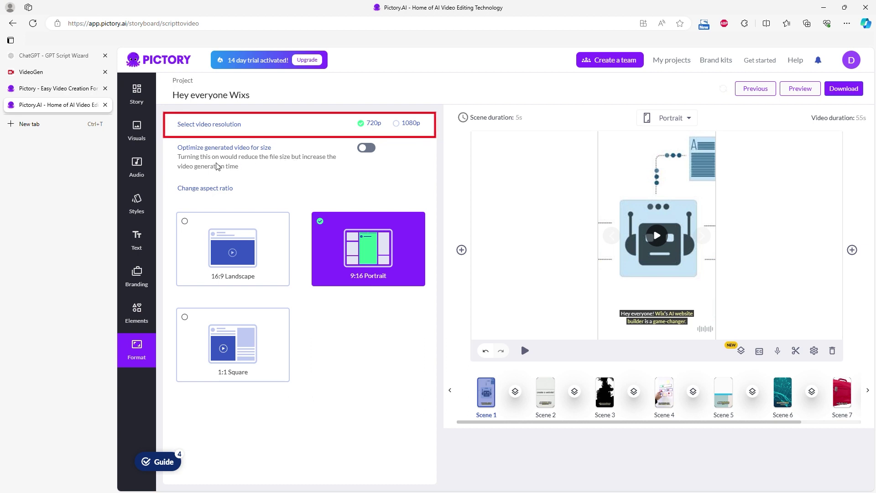
left_click(368, 149)
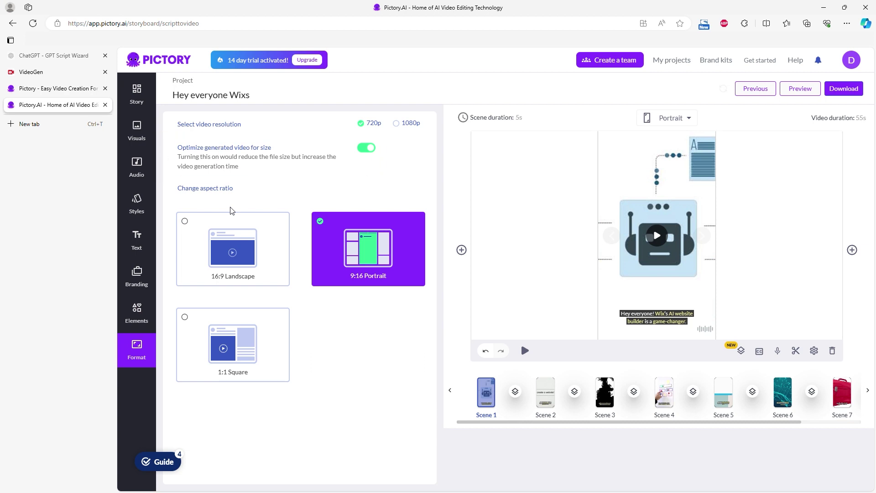
left_click(137, 309)
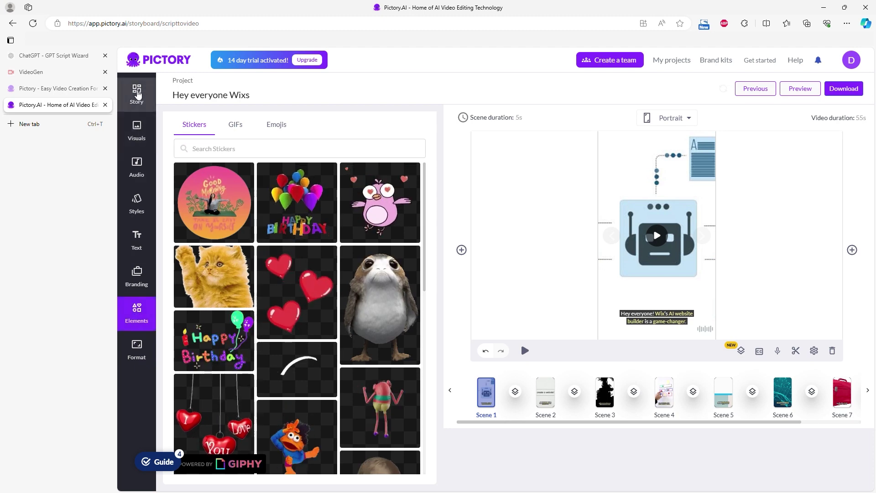
Lower the background music volume to about 5% and set the voiceover to 53%.
left_click(137, 93)
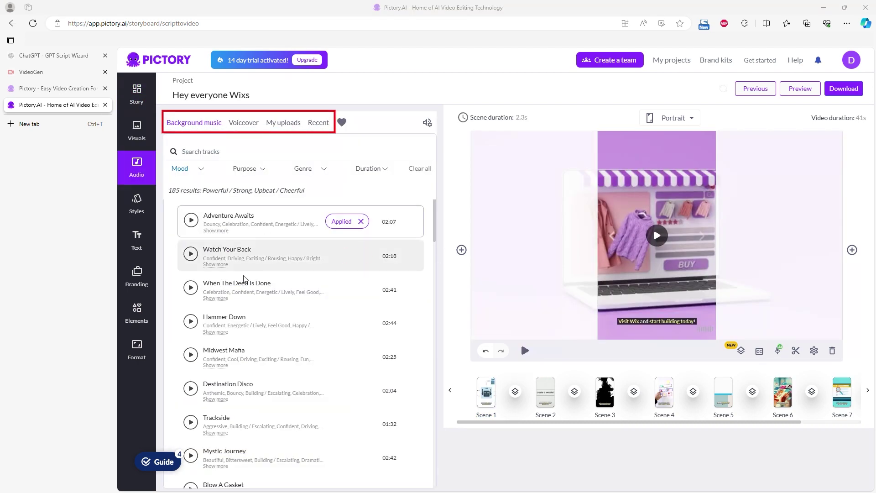
scroll(245, 281, "down", 5)
scroll(244, 281, "up", 5)
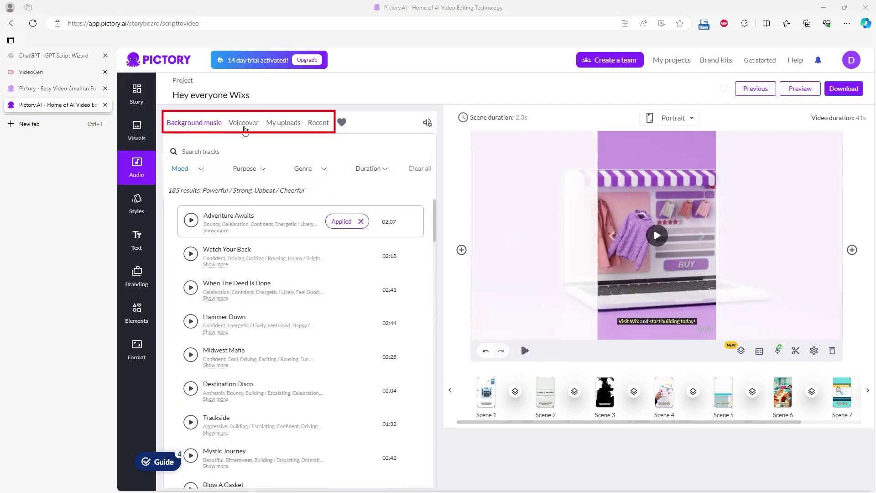
left_click(244, 123)
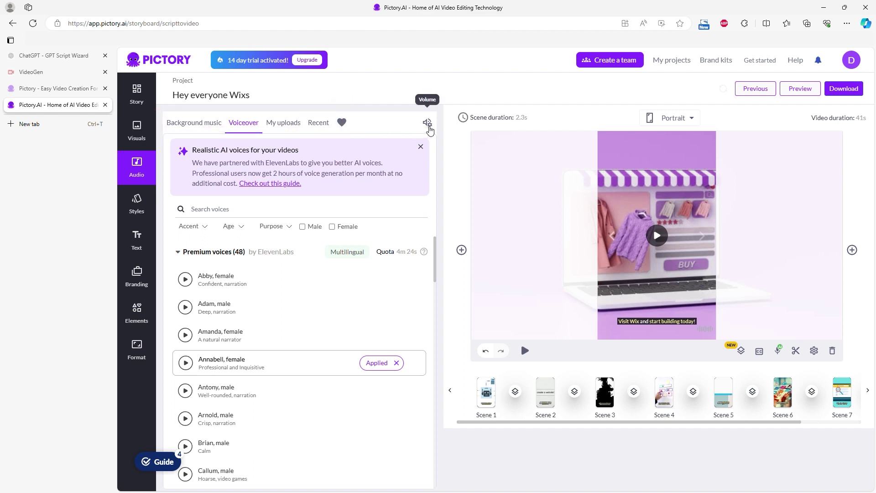
left_click(428, 127)
left_click(370, 165)
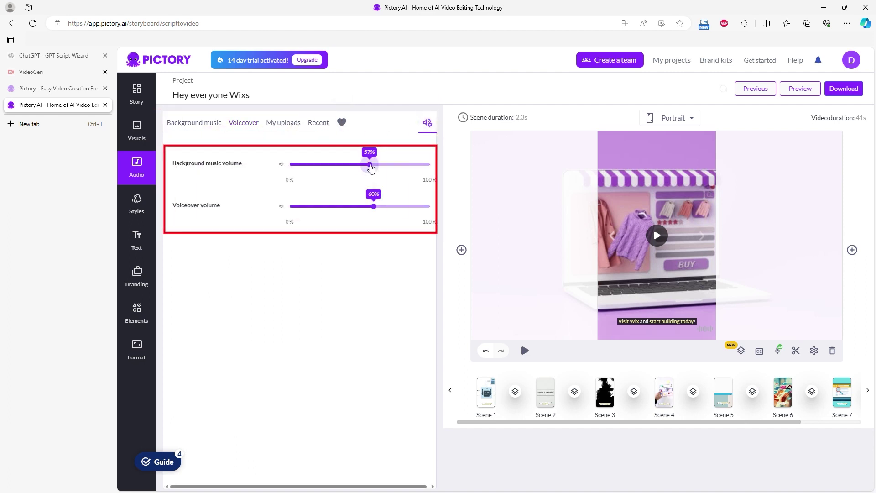
left_click_drag(364, 169, 297, 168)
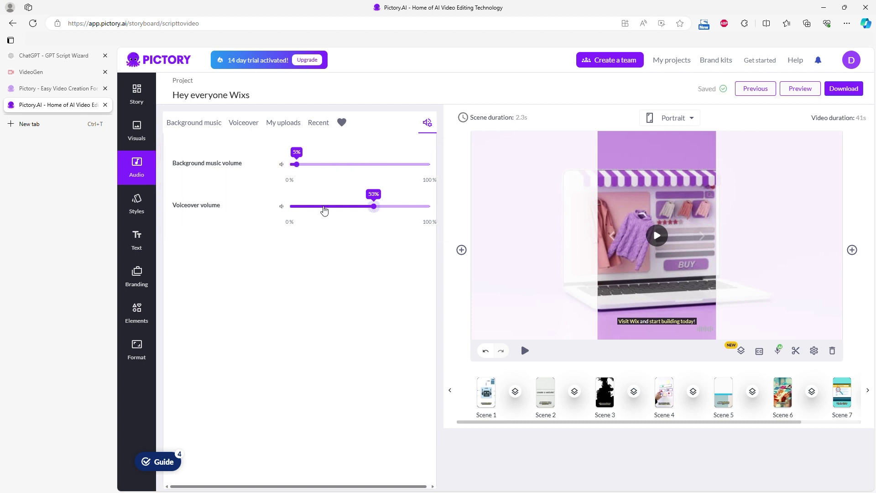
left_click(324, 210)
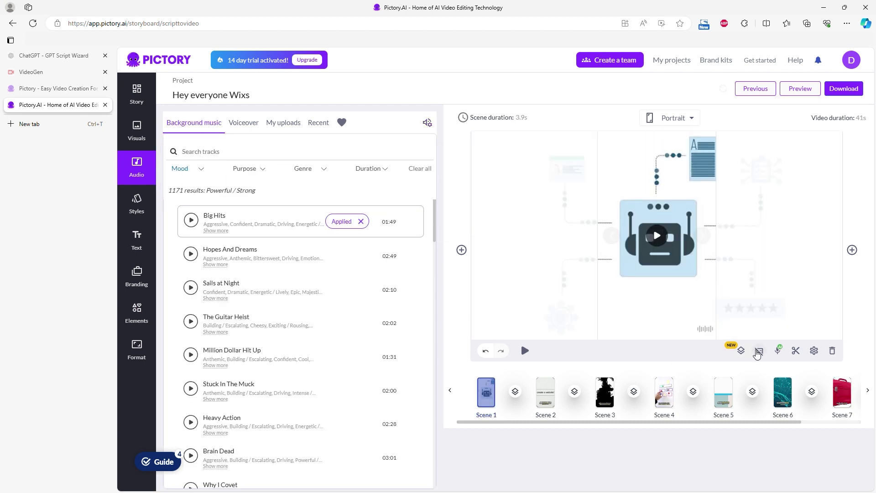
Show subtitles on all scenes and preview Scene 2.
left_click(757, 352)
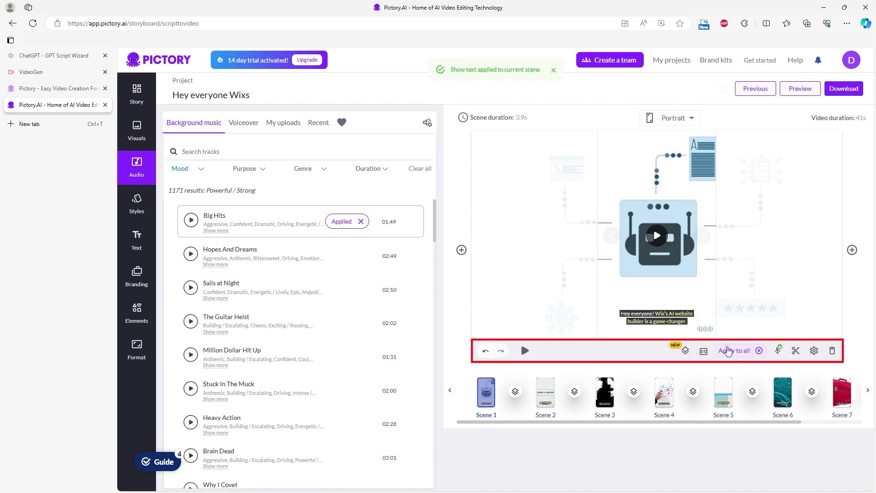
left_click(733, 350)
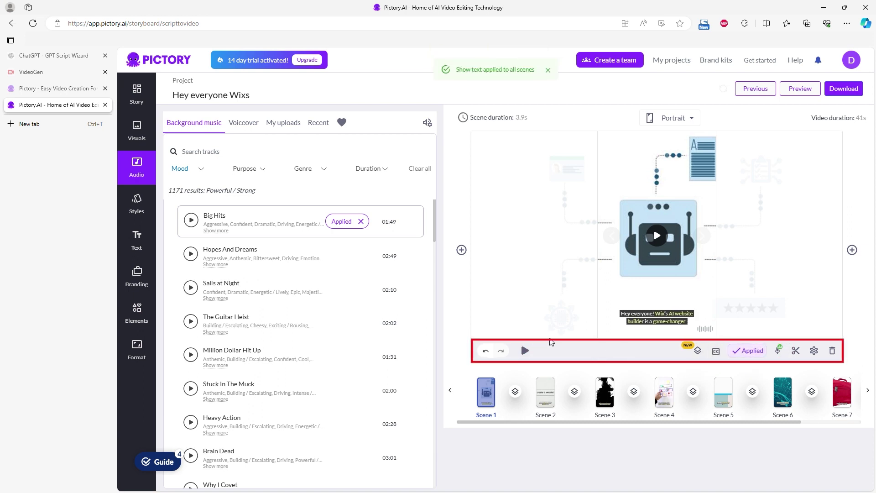
left_click(525, 351)
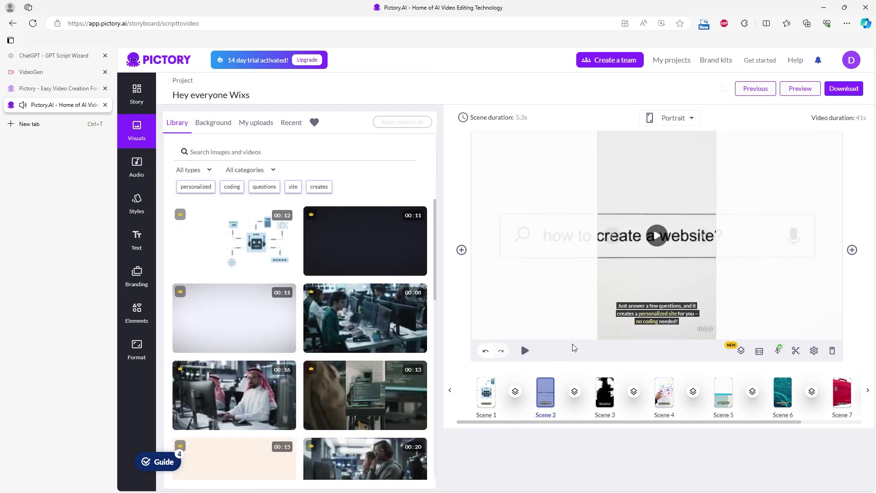
Open the scene's audio options and step through Scenes 4 and 5.
left_click(821, 353)
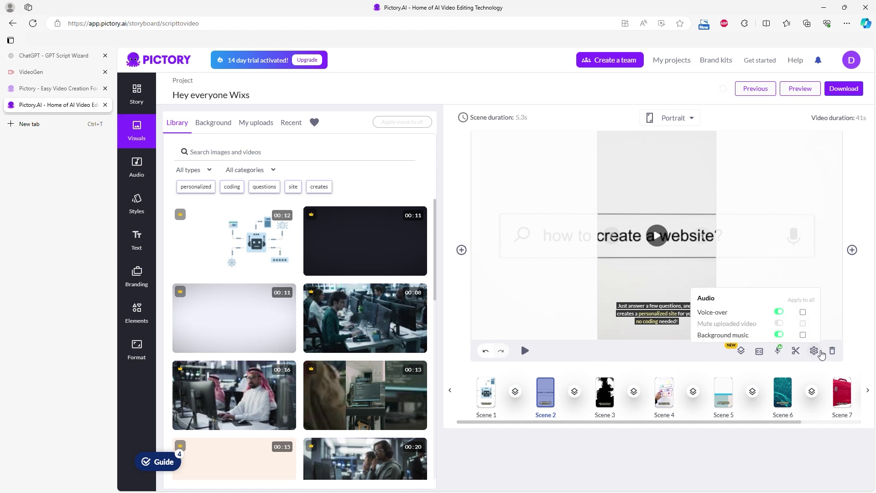
left_click(664, 392)
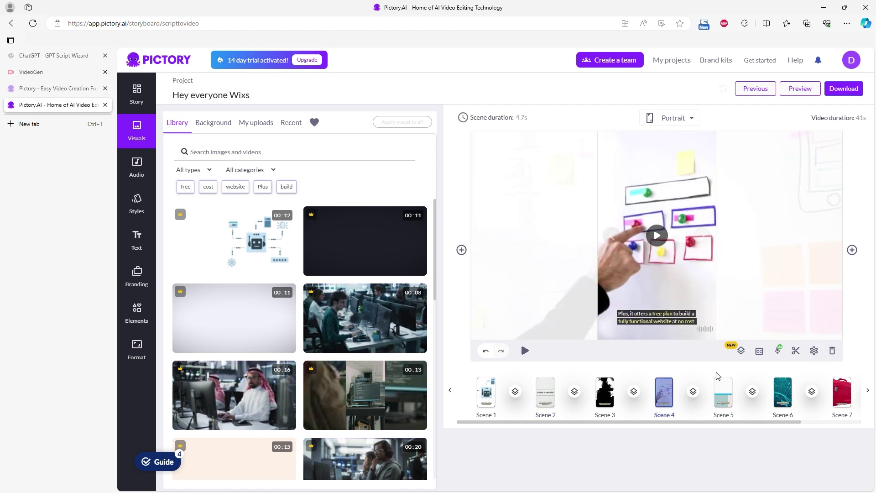
left_click(724, 394)
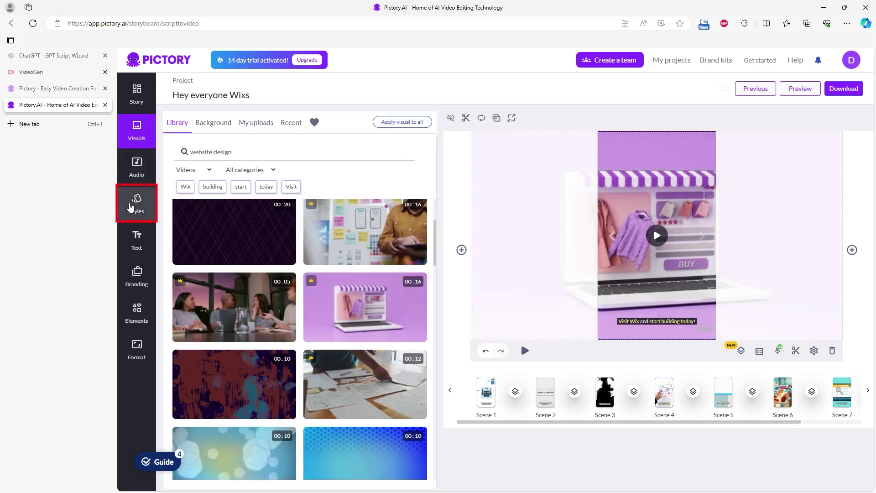
Tour the Styles, Text, Branding and Elements panels in the sidebar.
left_click(133, 205)
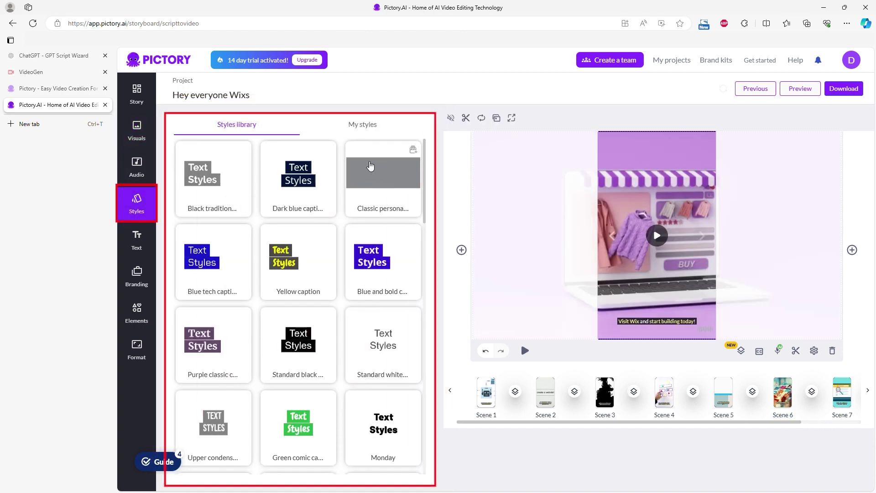
scroll(389, 271, "down", 10)
left_click(136, 239)
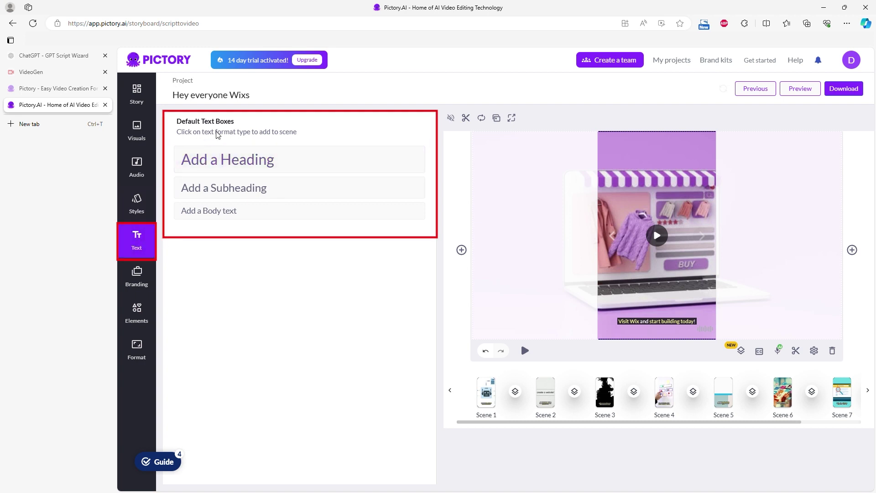
left_click(143, 282)
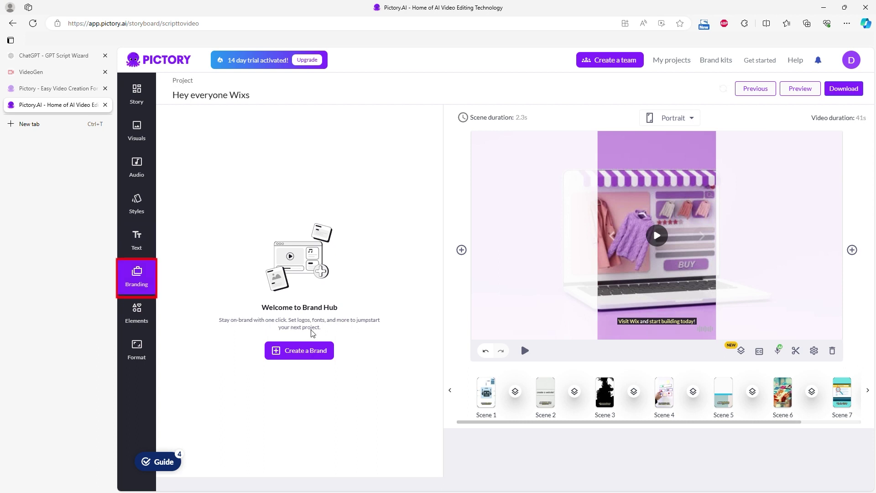
left_click(136, 313)
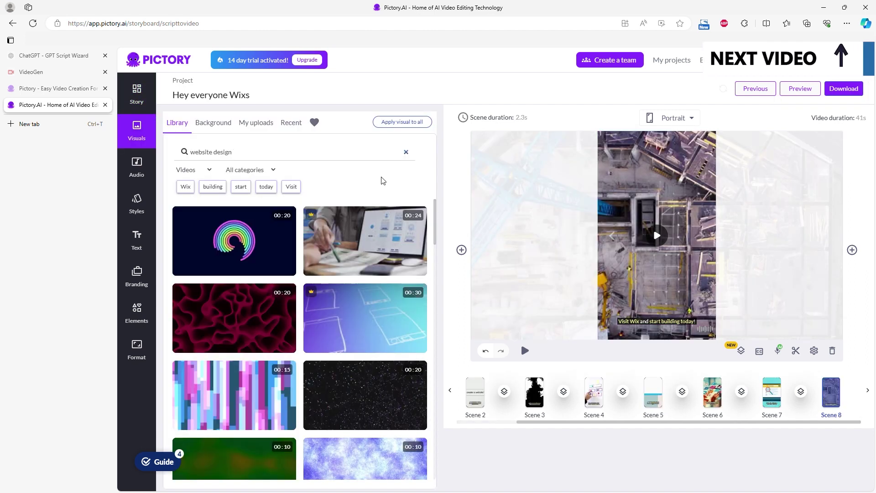
Browse the website design clips further down the Visuals grid.
mouse_move(367, 242)
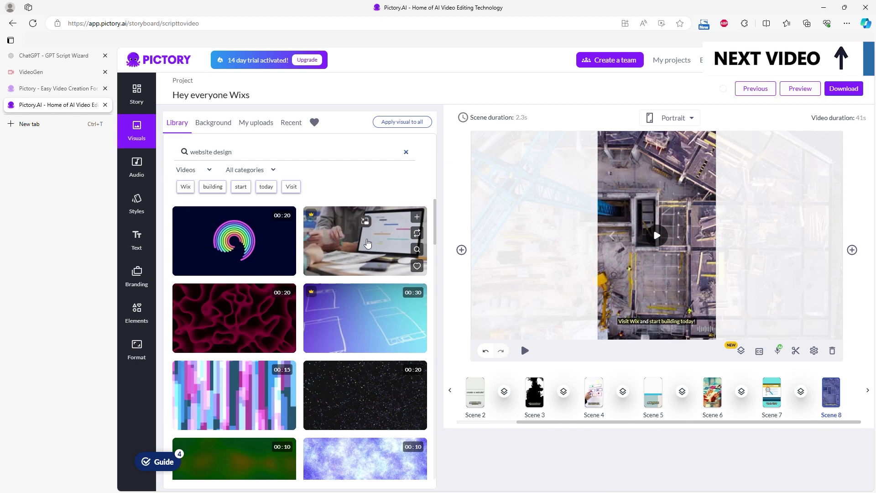
scroll(367, 249, "down", 1)
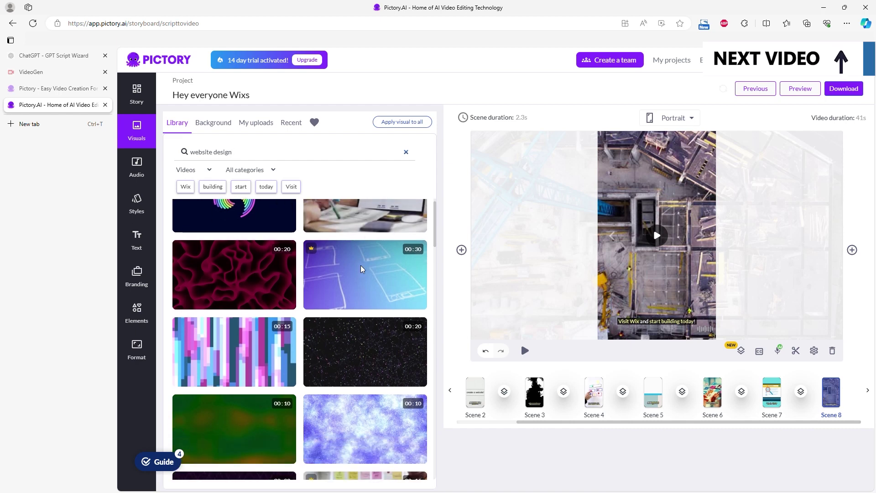